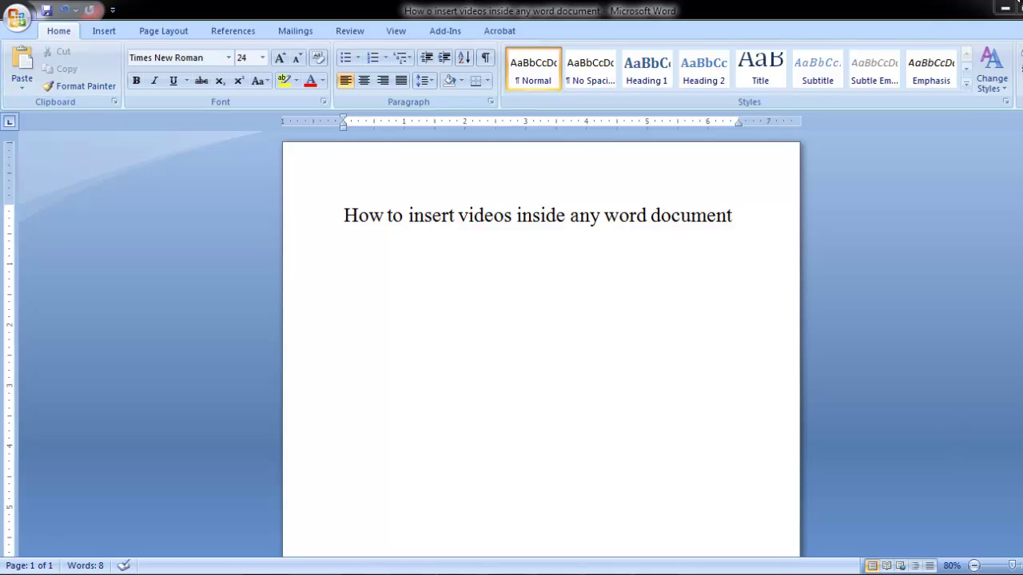
Step: Minimize Word and preview the gm video from the desktop in VLC
left_click(1005, 8)
double_click(426, 133)
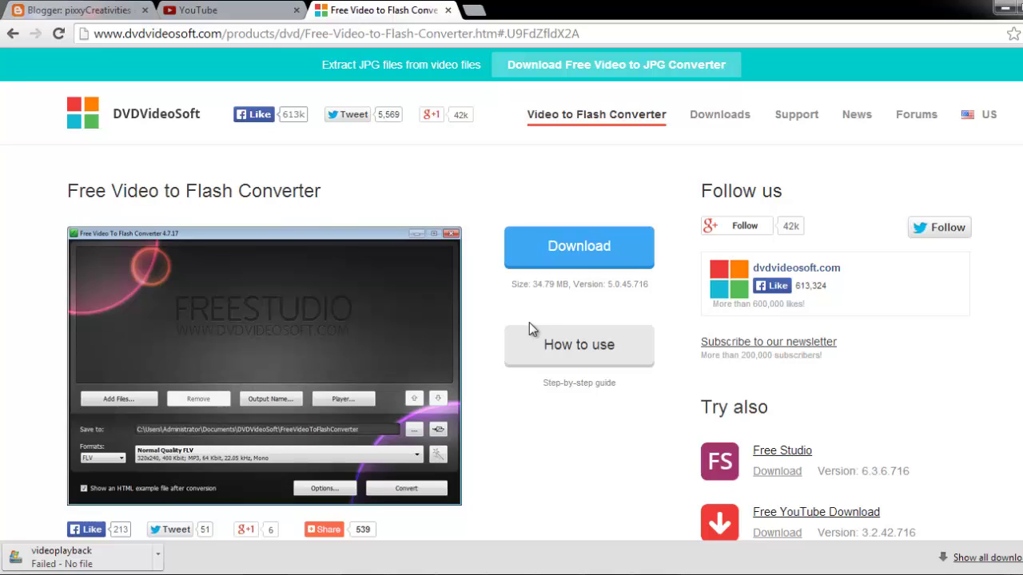
Step: Scroll down and back up the Free Video to Flash Converter 5.0.45.716 download page
scroll(543, 328, "down", 2)
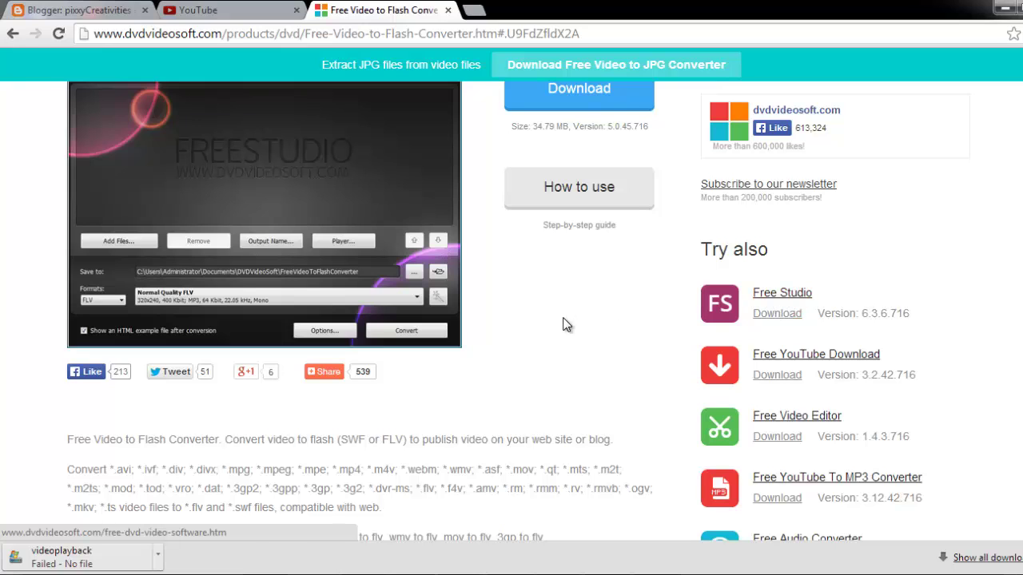
scroll(523, 344, "up", 2)
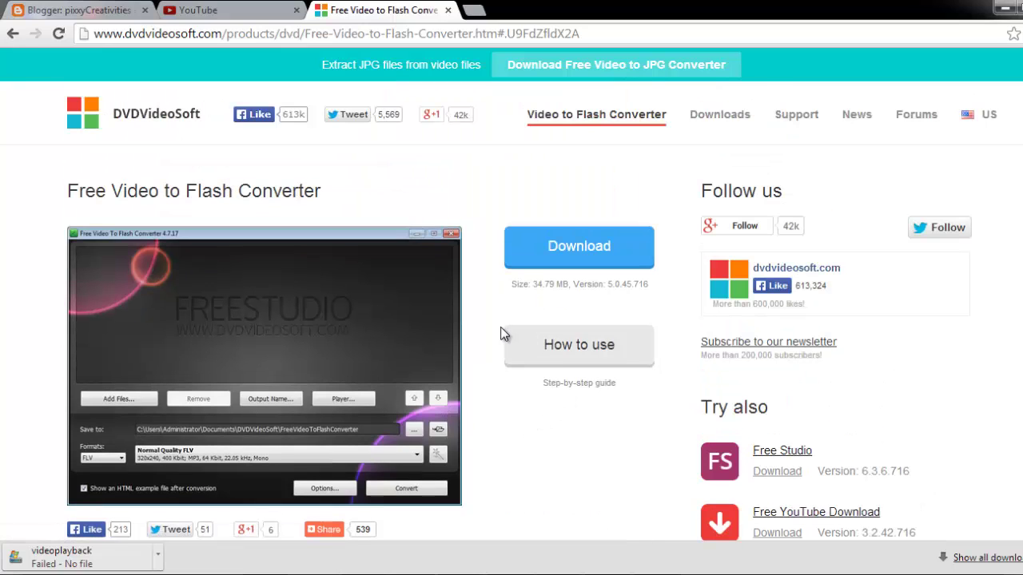
Step: Launch Free Studio Manager from the desktop and open Free Video to Flash under DVD & Video
left_click(1004, 8)
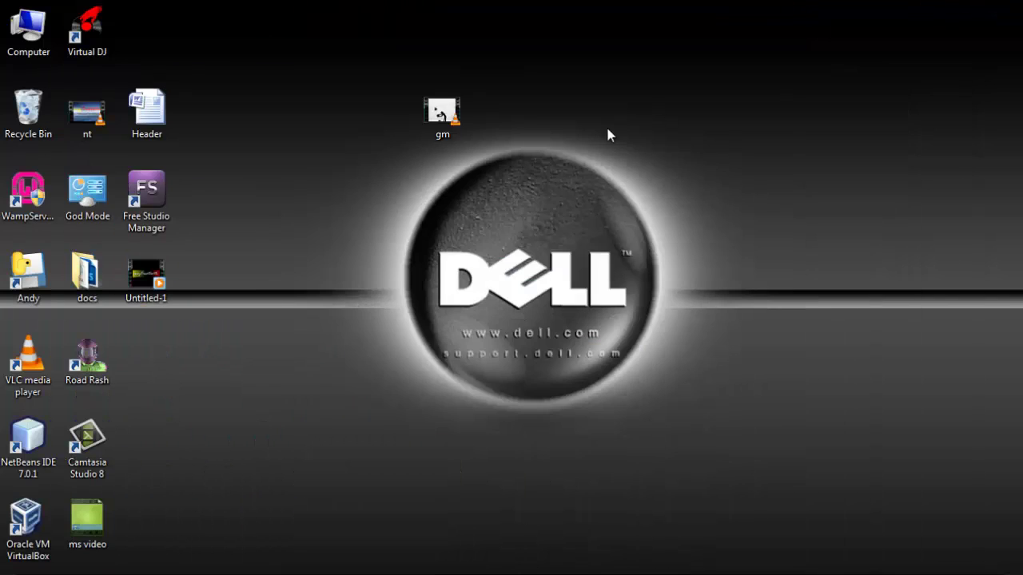
left_click_drag(144, 193, 379, 273)
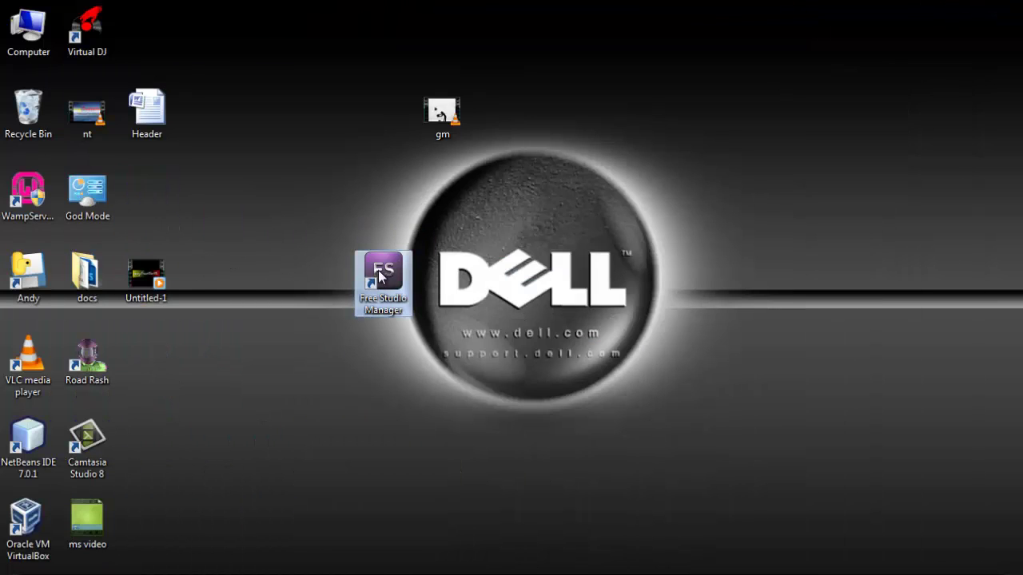
double_click(379, 272)
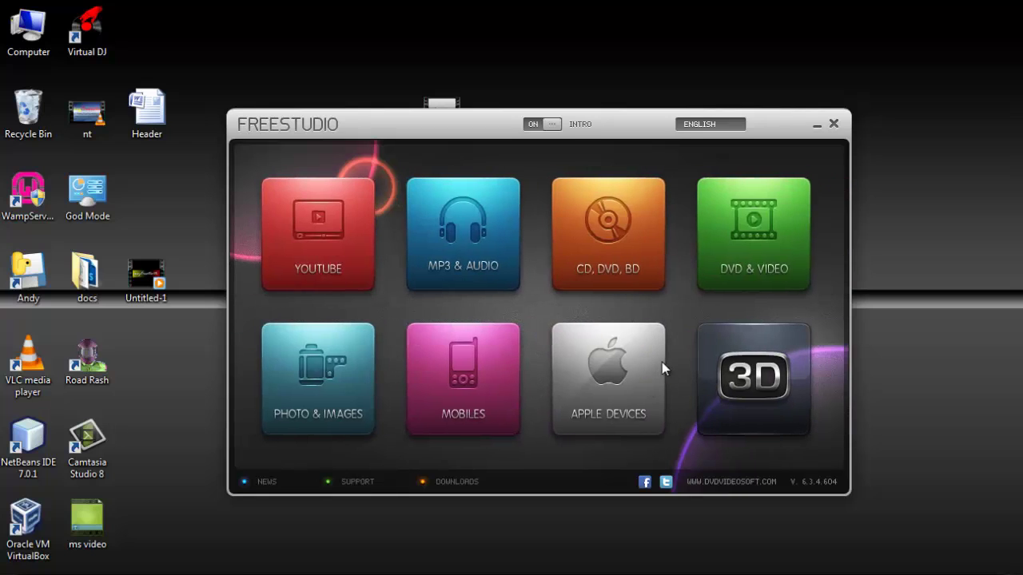
left_click(741, 235)
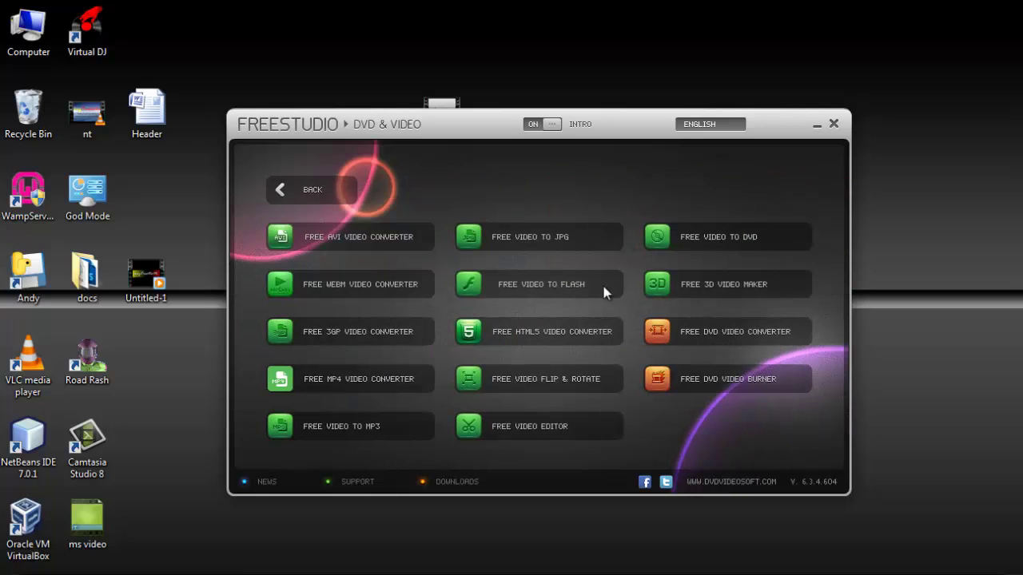
left_click(541, 288)
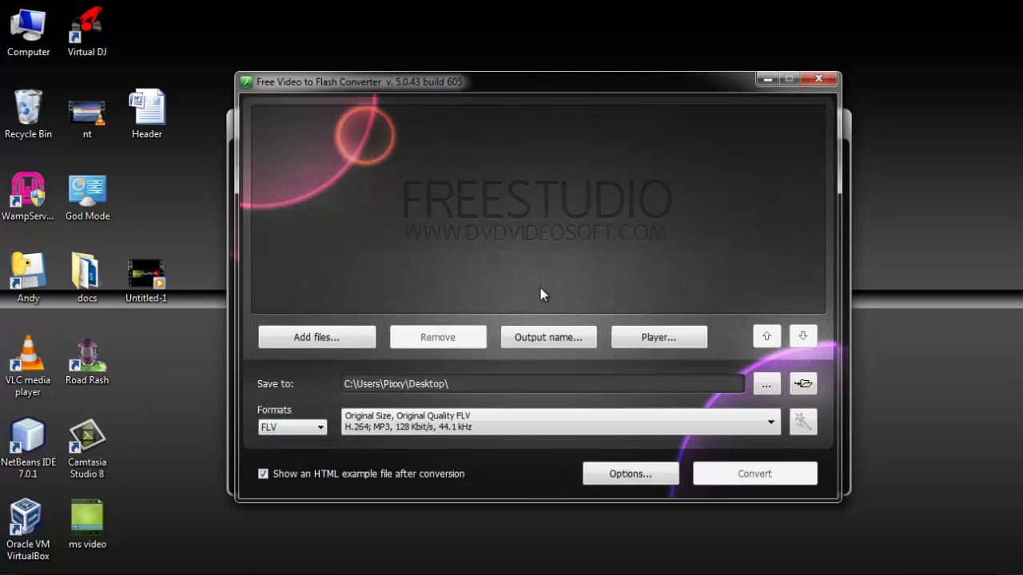
Step: Close the Free Studio window and add gm.mp4 to the converter's list
left_click_drag(302, 122, 306, 175)
left_click(446, 115)
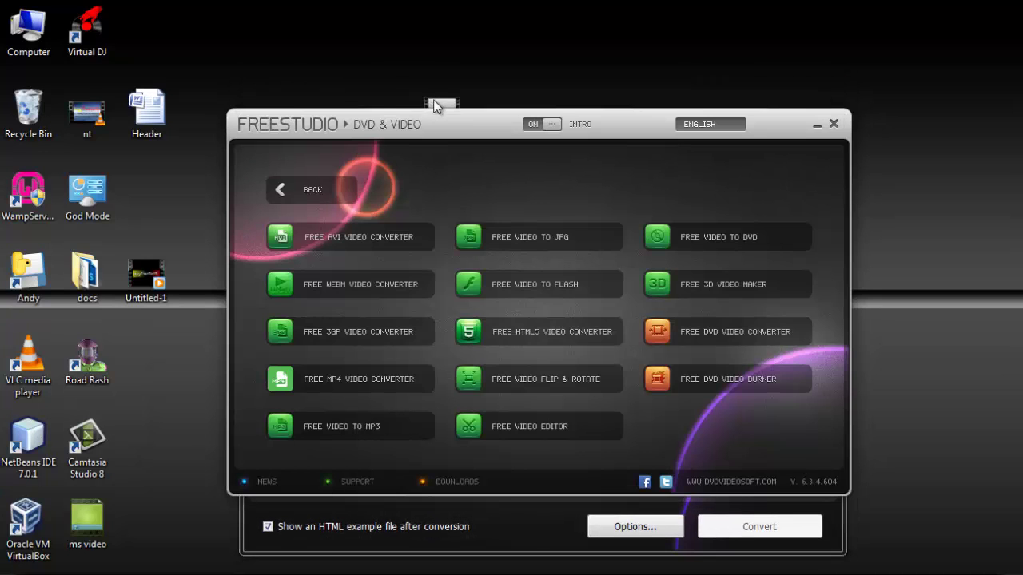
left_click(833, 124)
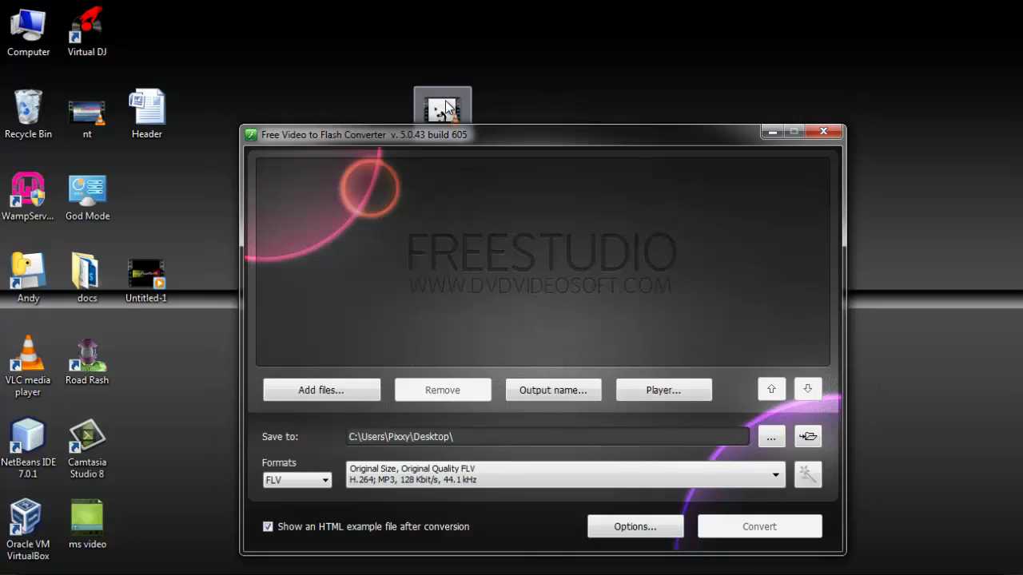
left_click_drag(444, 107, 441, 187)
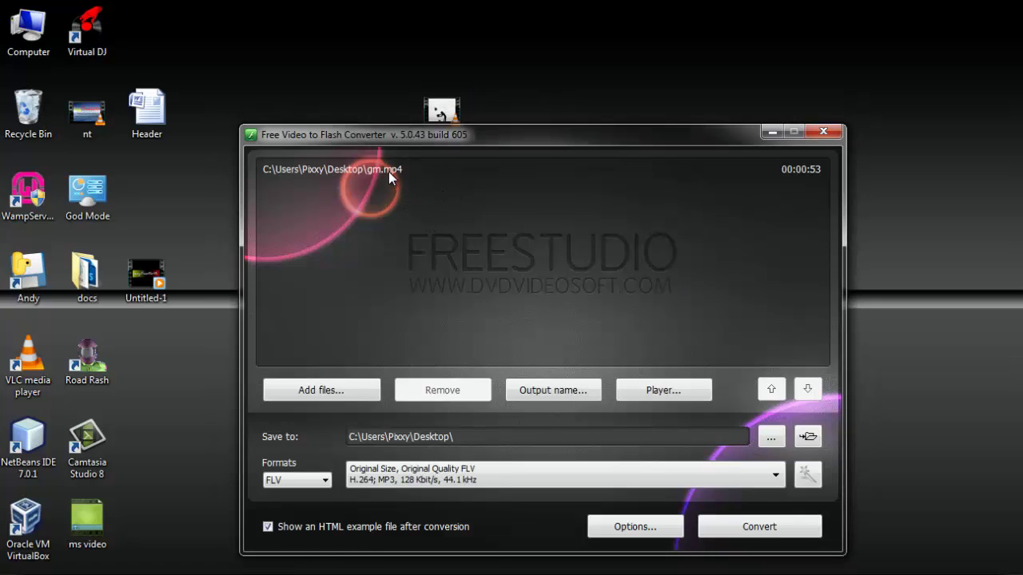
Step: Keep FLV output with the Original Size, Original Quality preset, leaving Options unchanged
left_click(297, 480)
left_click(298, 483)
left_click(288, 496)
left_click(634, 530)
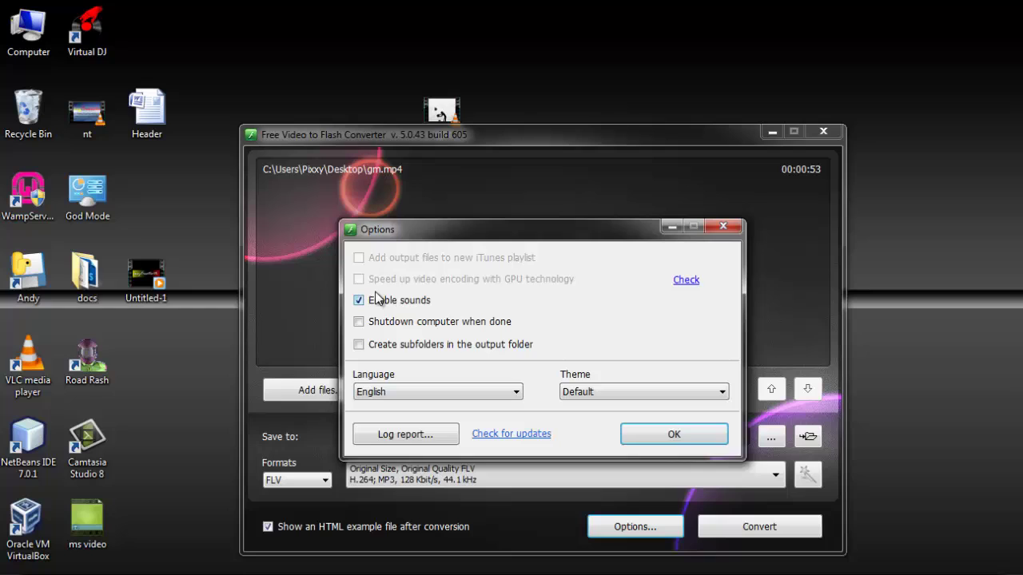
left_click(639, 434)
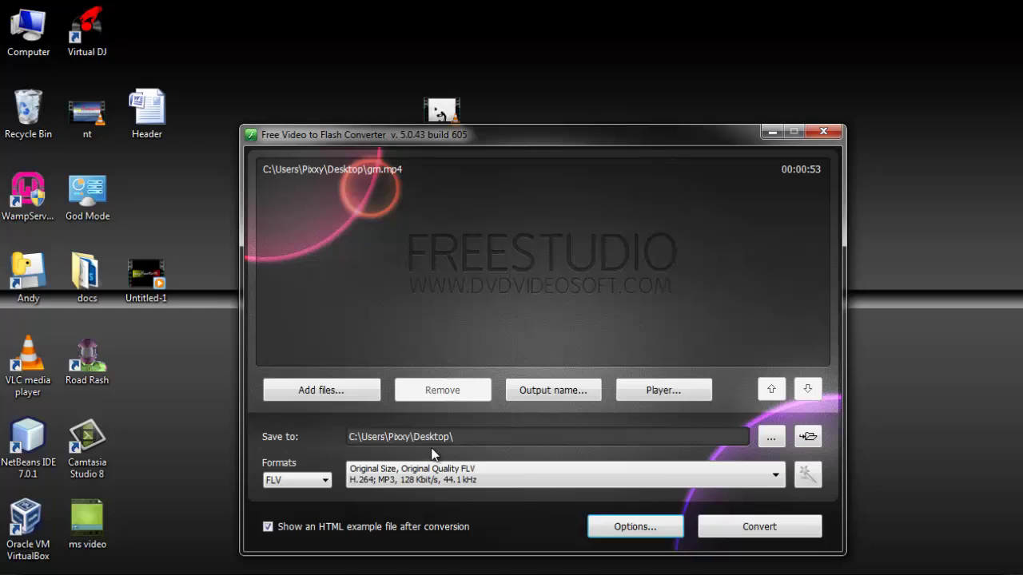
left_click(460, 480)
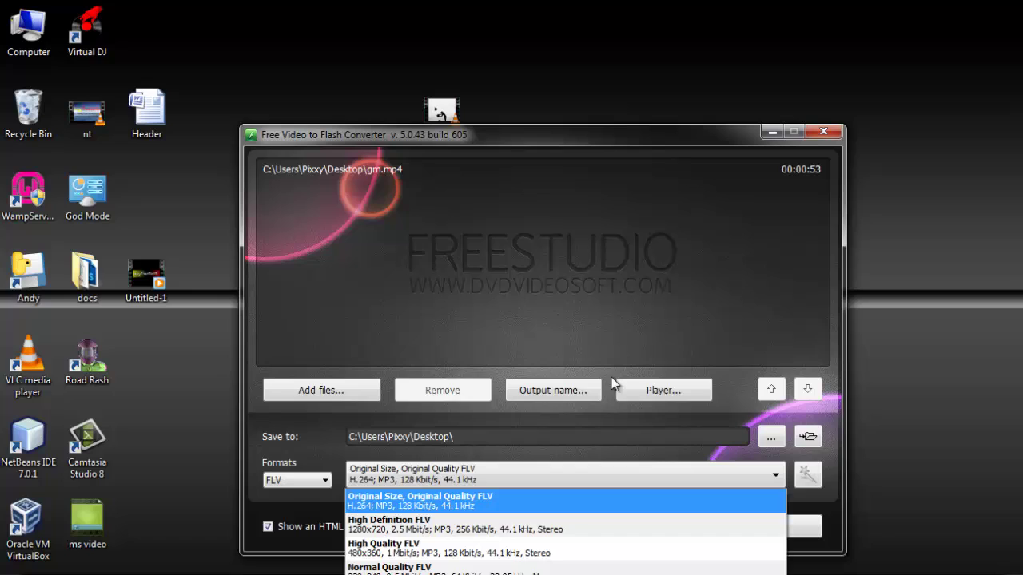
left_click(582, 303)
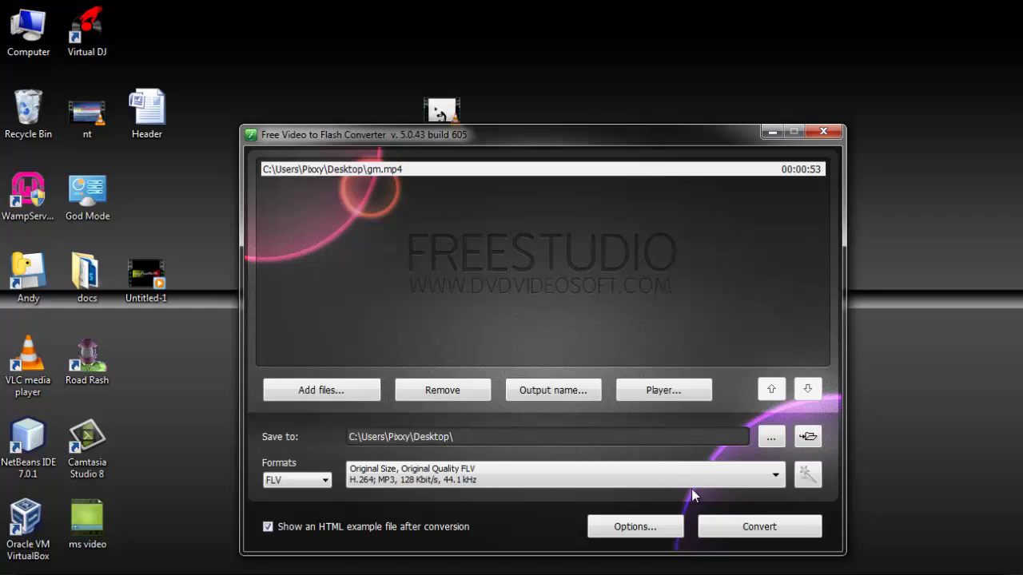
Step: Convert gm.mp4 to FLV and dismiss the Completed message
left_click(743, 523)
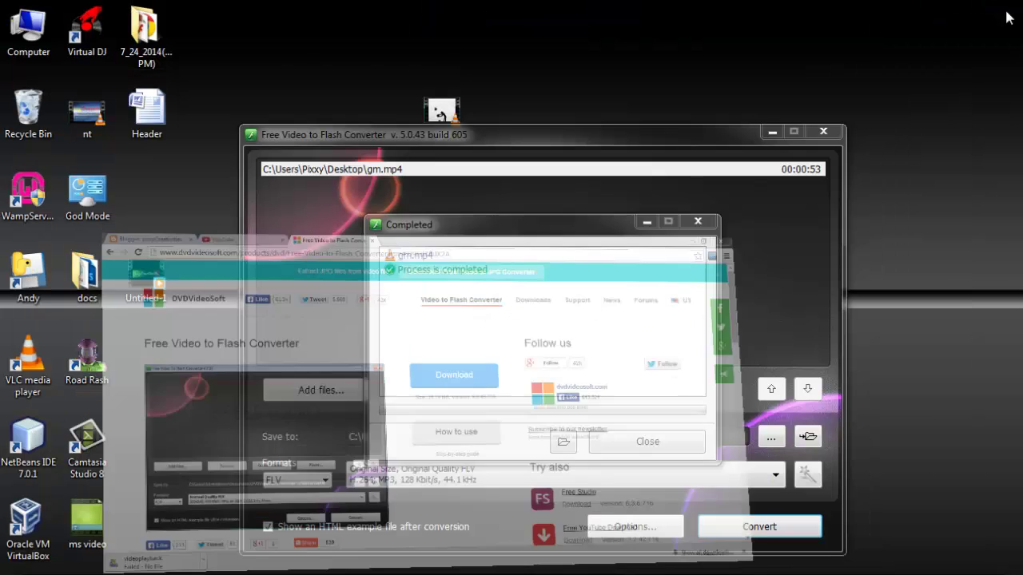
left_click(699, 224)
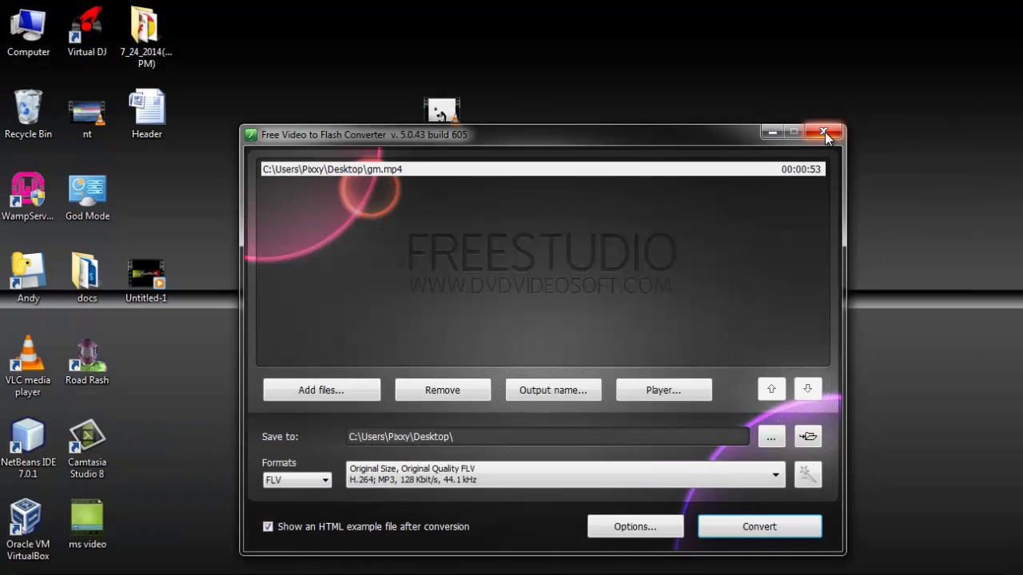
Step: Open the 7_24_2014 desktop folder and check the gm and player_flv_mini files
left_click(771, 133)
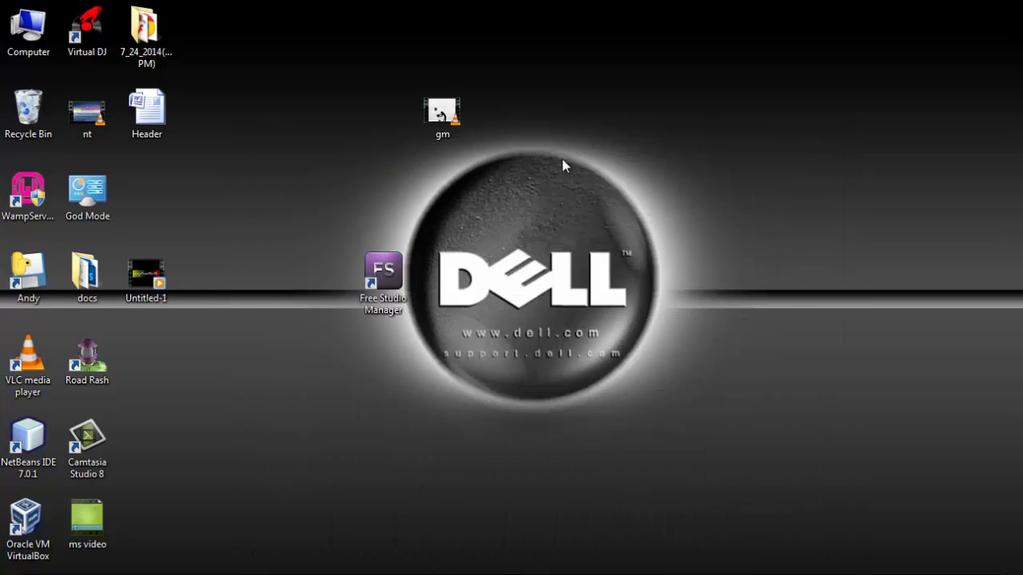
left_click_drag(164, 55, 577, 134)
double_click(549, 108)
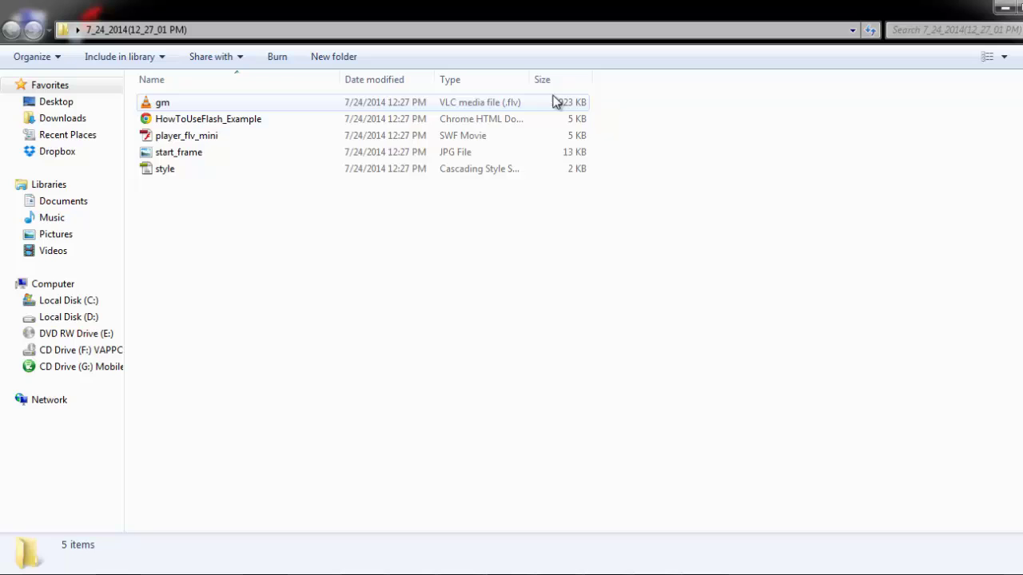
left_click(177, 106)
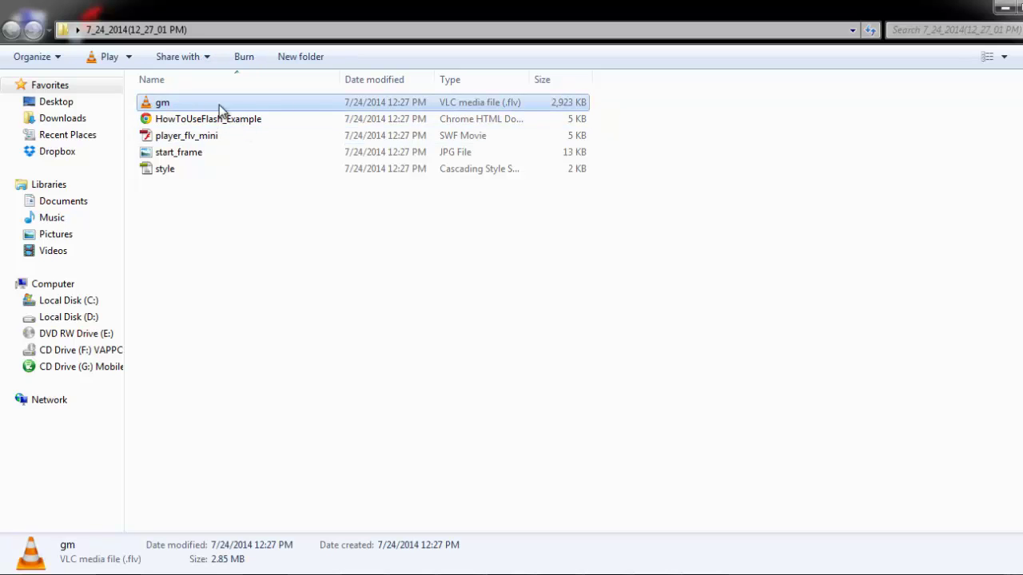
left_click(423, 135)
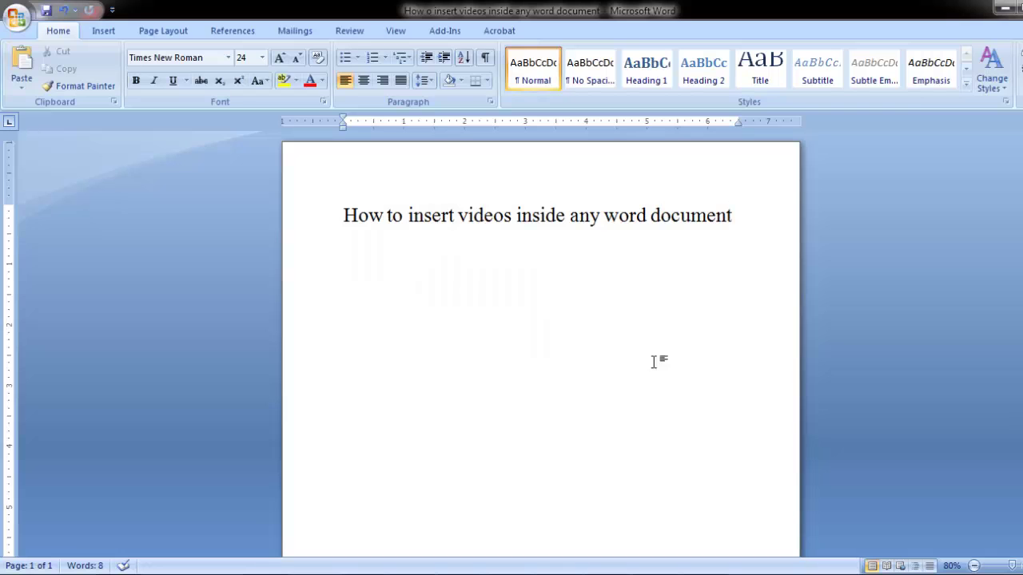
Step: Embed gm from the Desktop's 7_24_2014 folder as a Flash object via Insert > Embed Flash
left_click(98, 34)
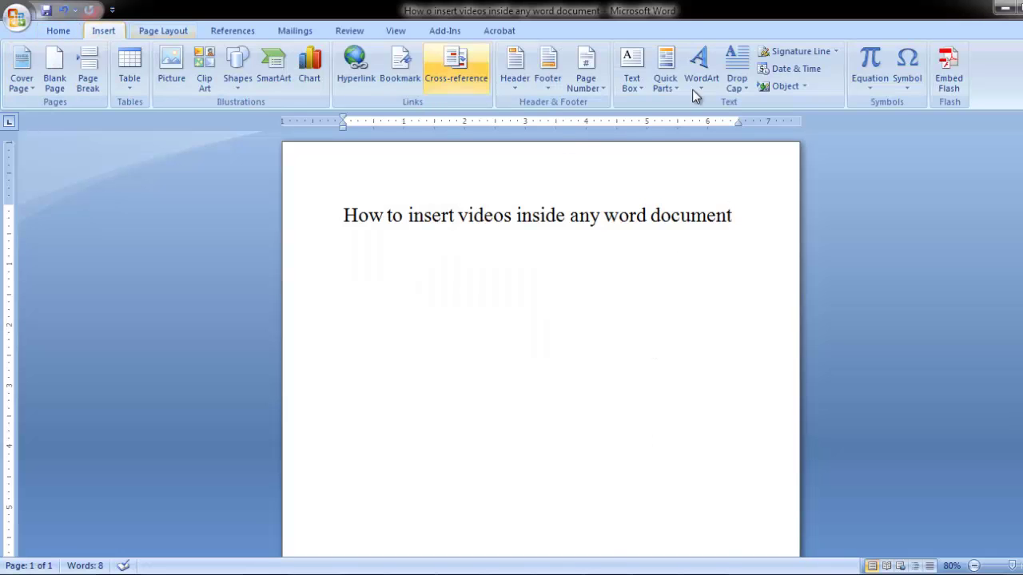
left_click(963, 84)
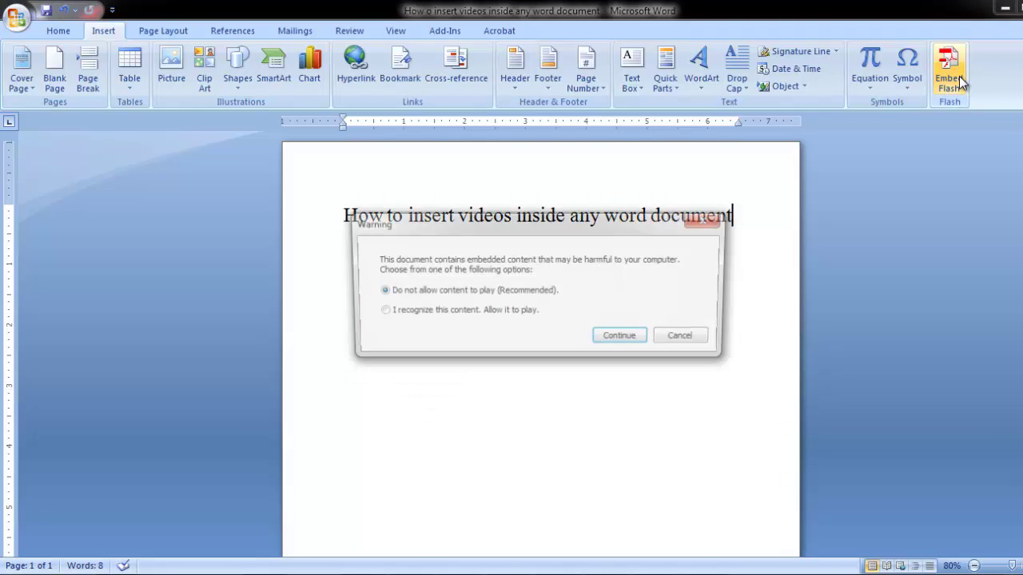
left_click(627, 339)
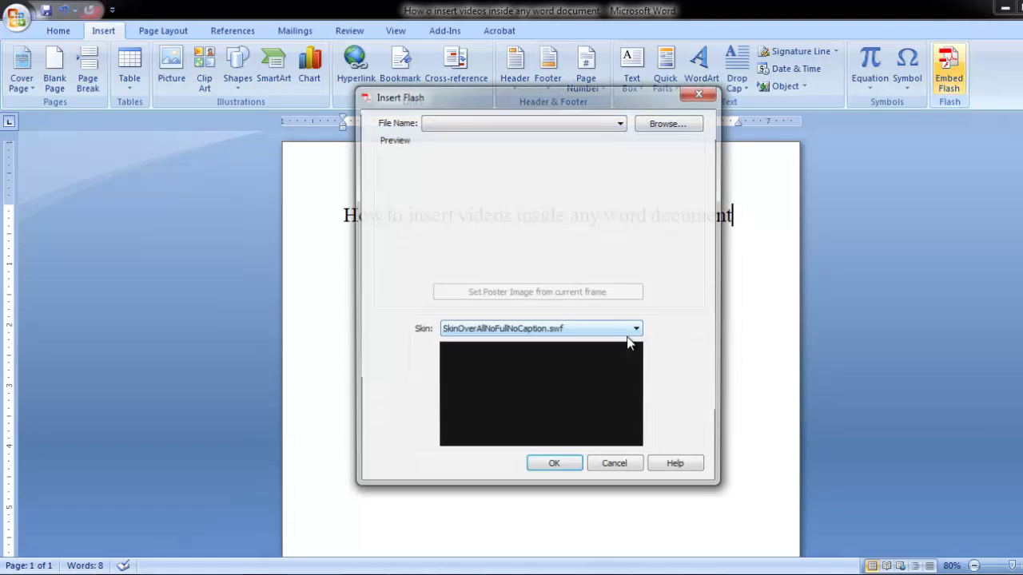
left_click(675, 125)
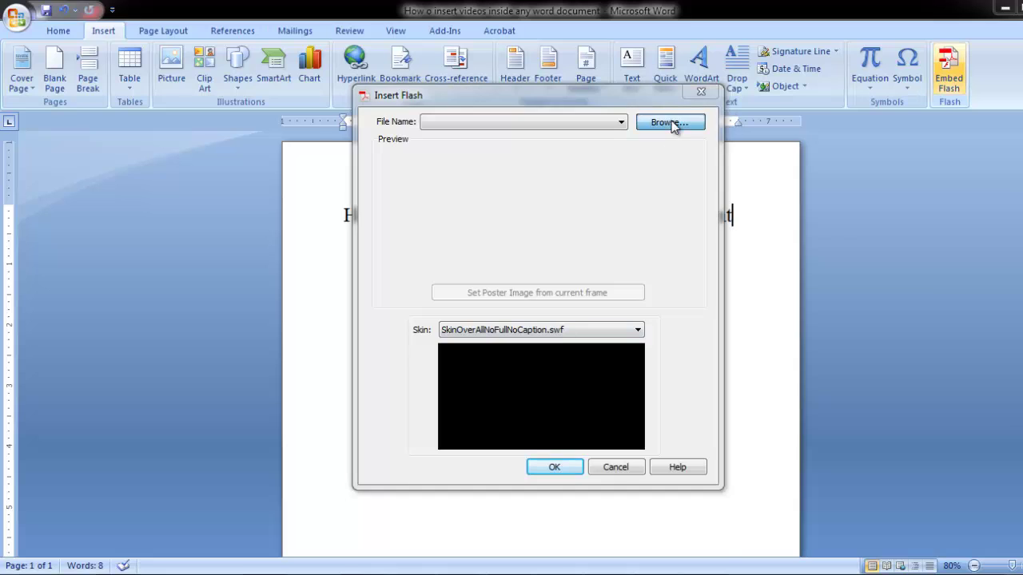
left_click(422, 215)
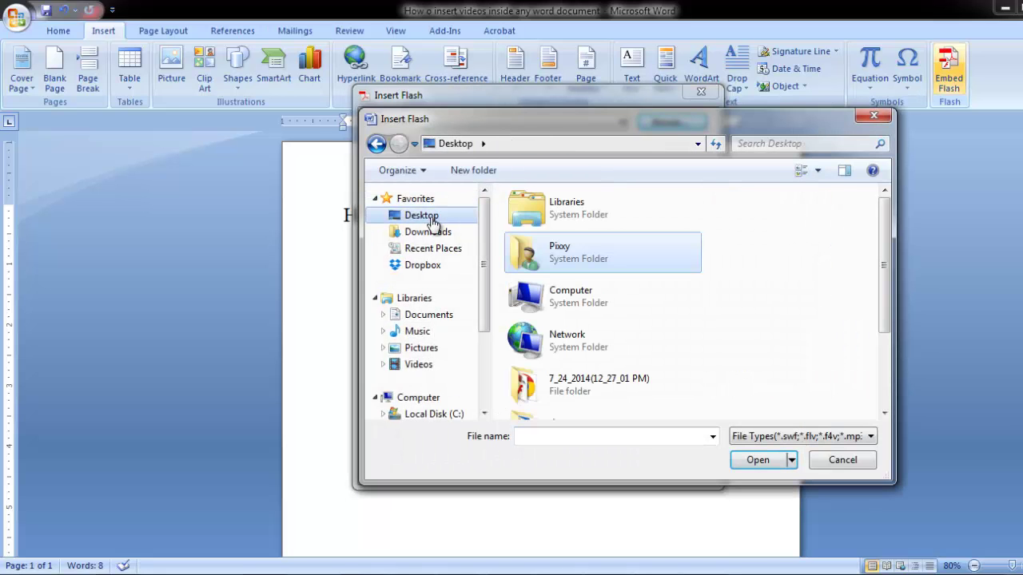
double_click(602, 383)
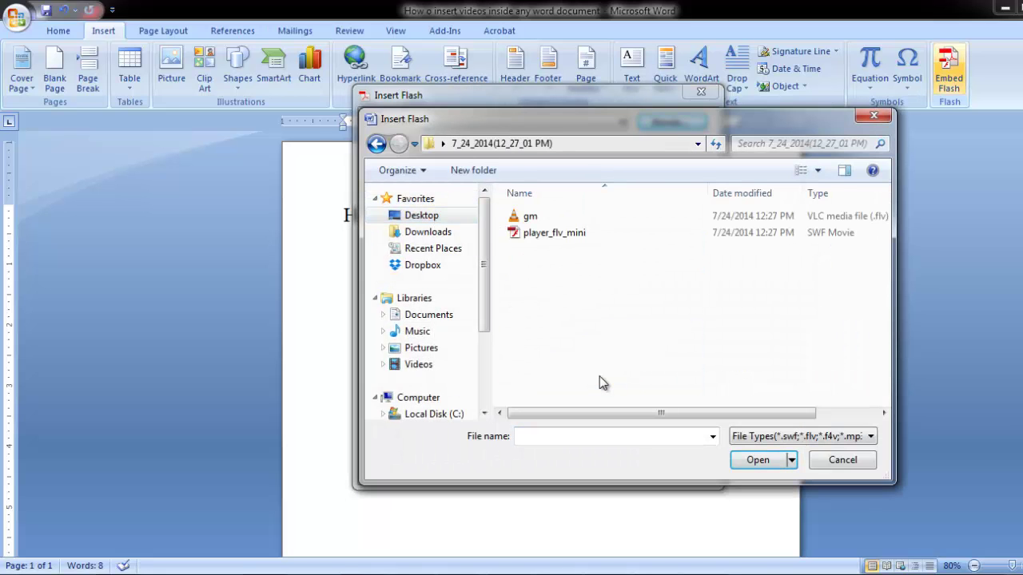
double_click(534, 221)
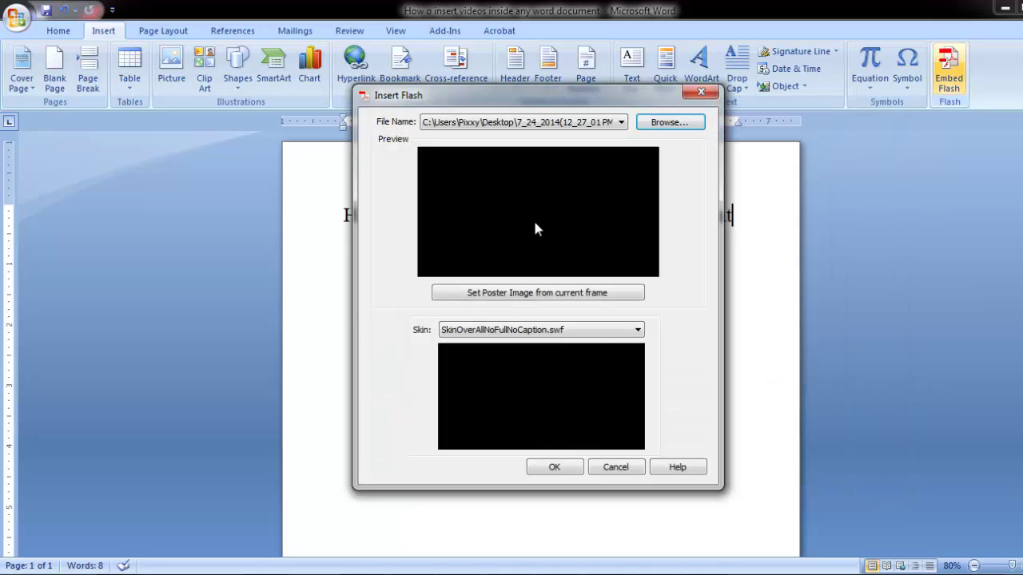
left_click(562, 468)
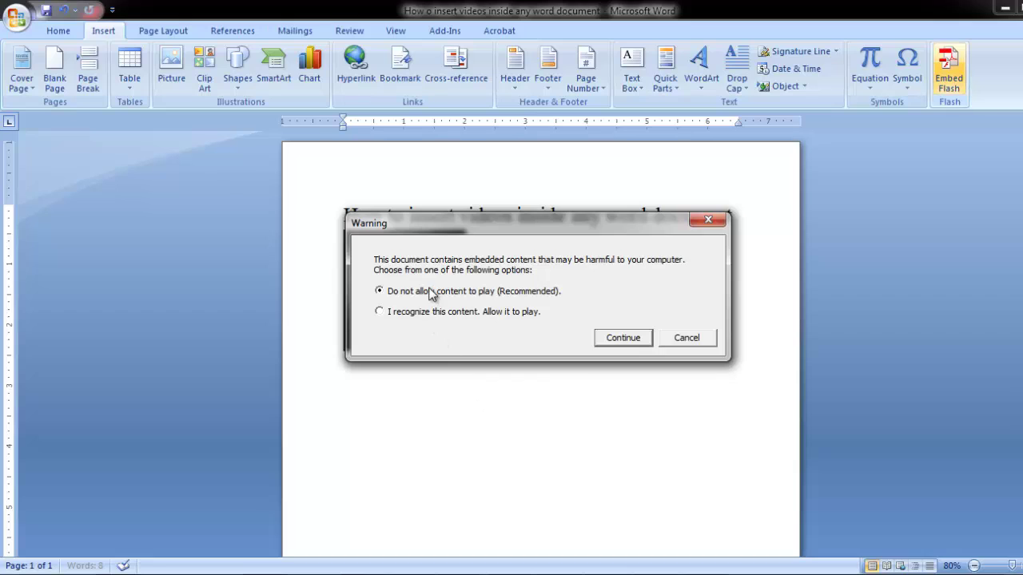
Step: Allow the Flash video to play, then resize it larger beneath the title
left_click(379, 312)
left_click(621, 340)
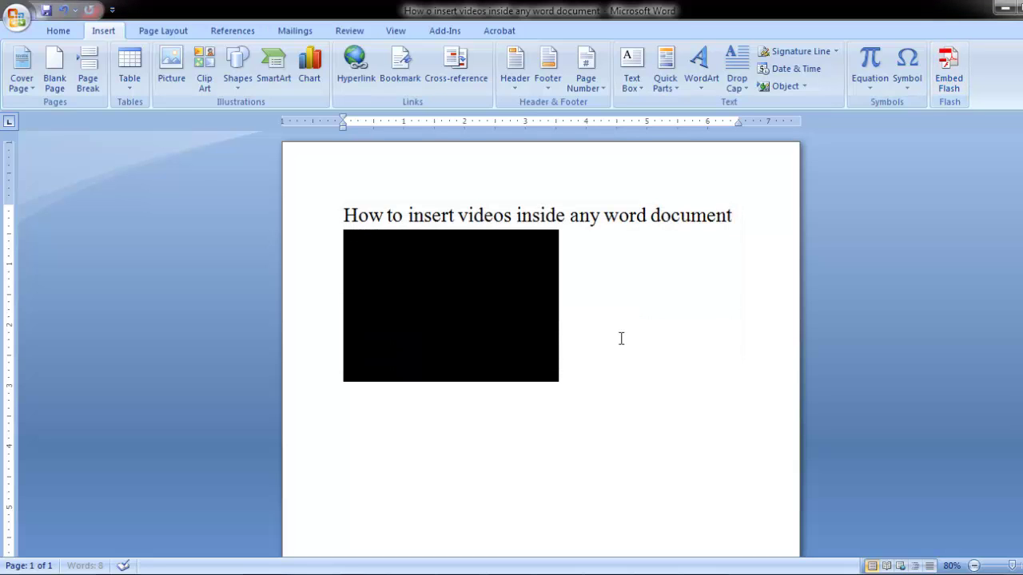
left_click(516, 316)
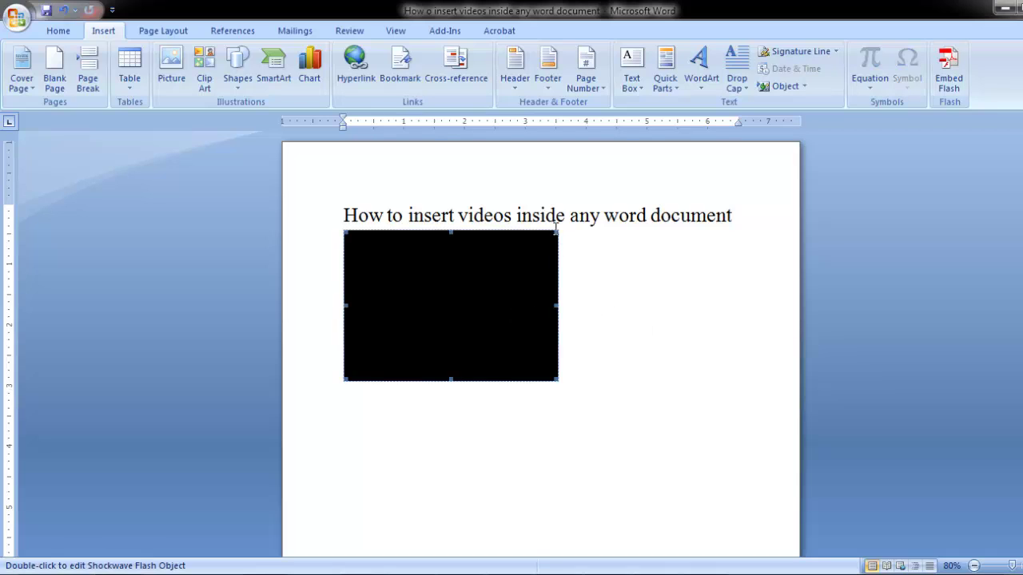
left_click_drag(555, 230, 501, 259)
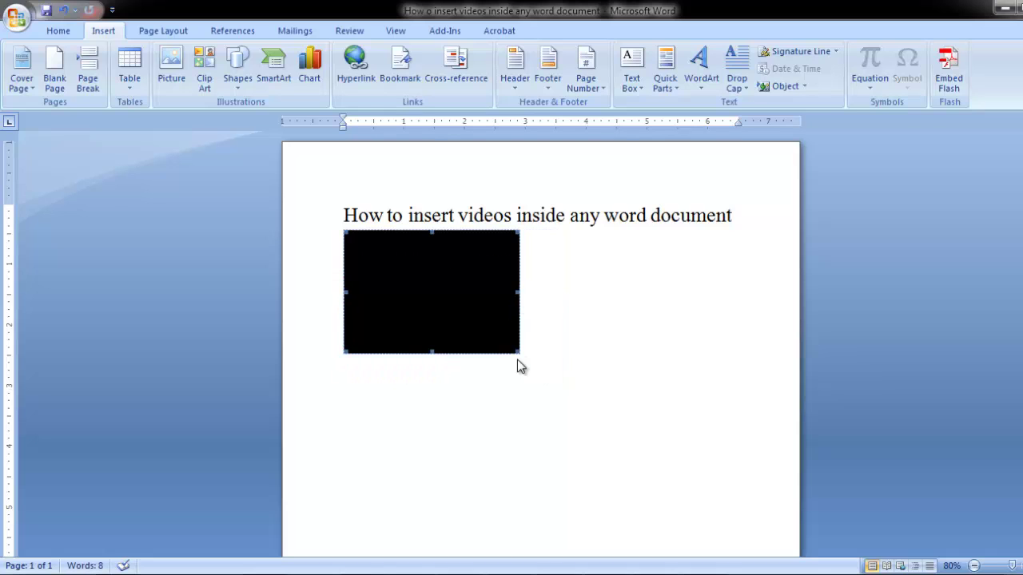
left_click_drag(519, 353, 644, 444)
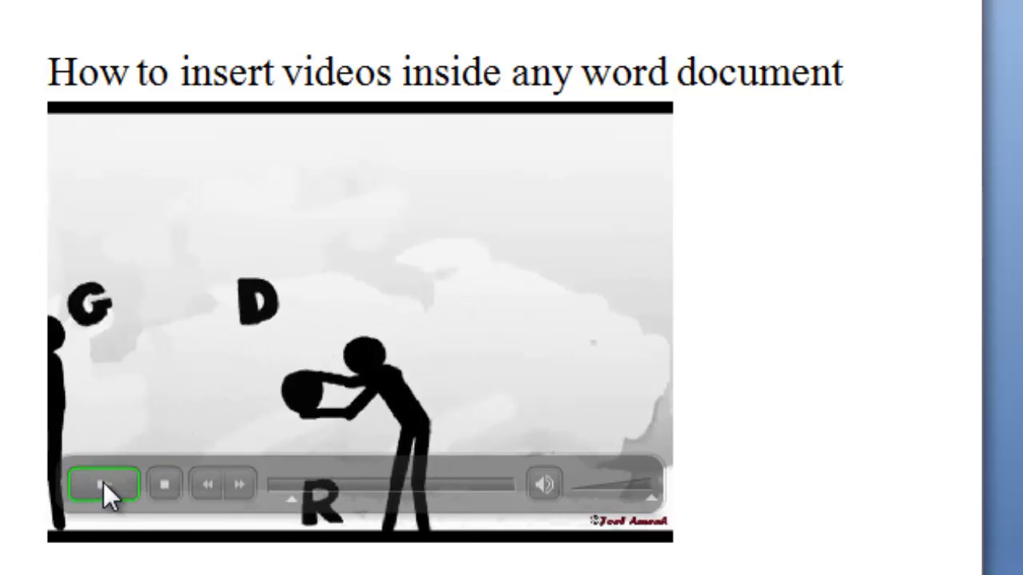
Step: Stop the embedded video, play it again, and mute its sound
left_click(163, 486)
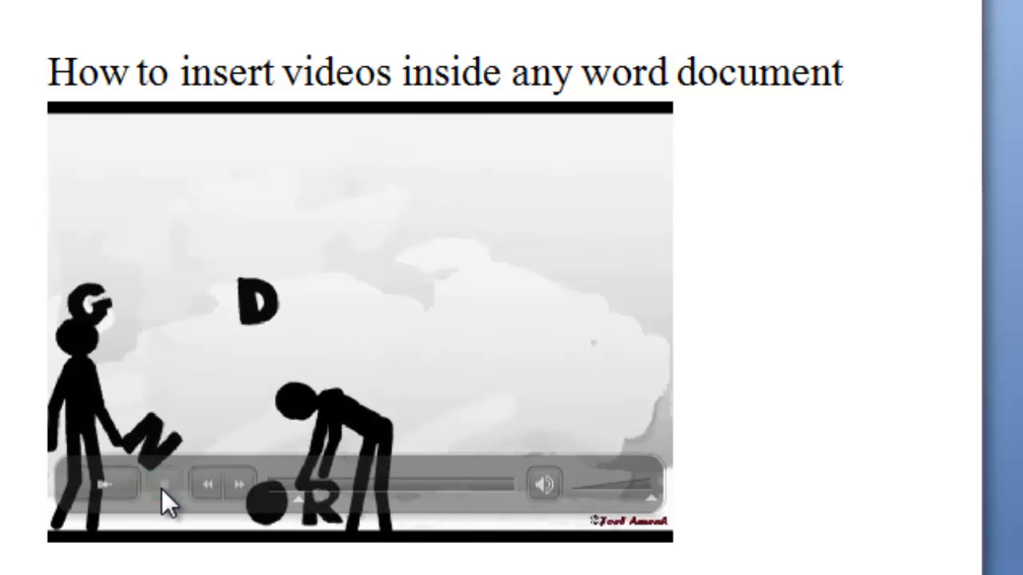
left_click(97, 482)
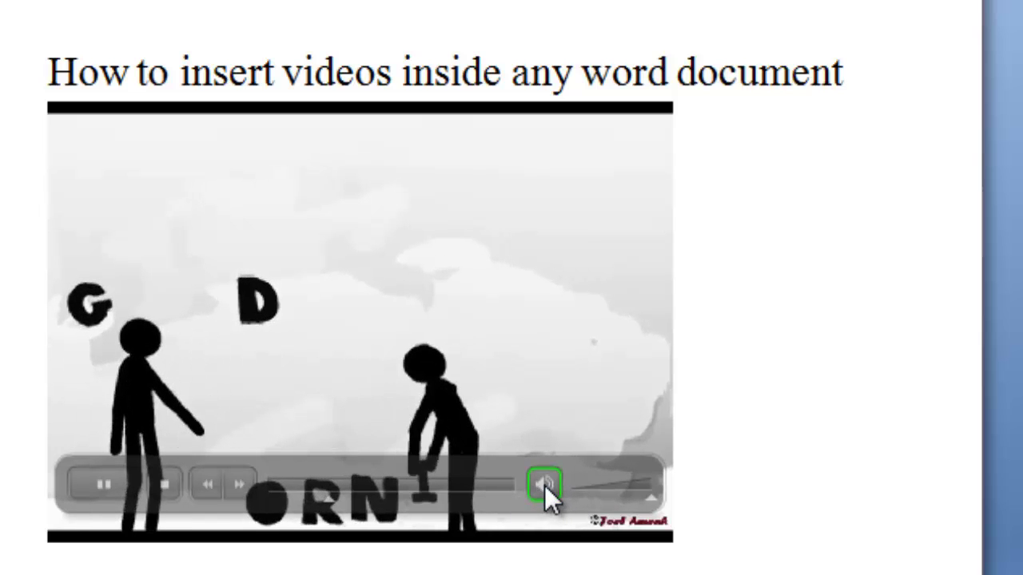
left_click(544, 485)
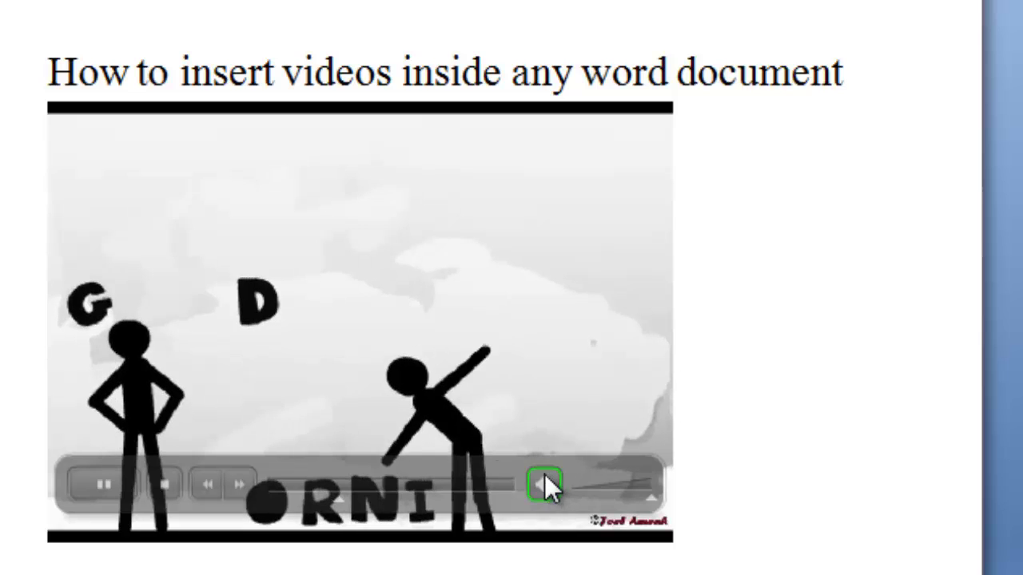